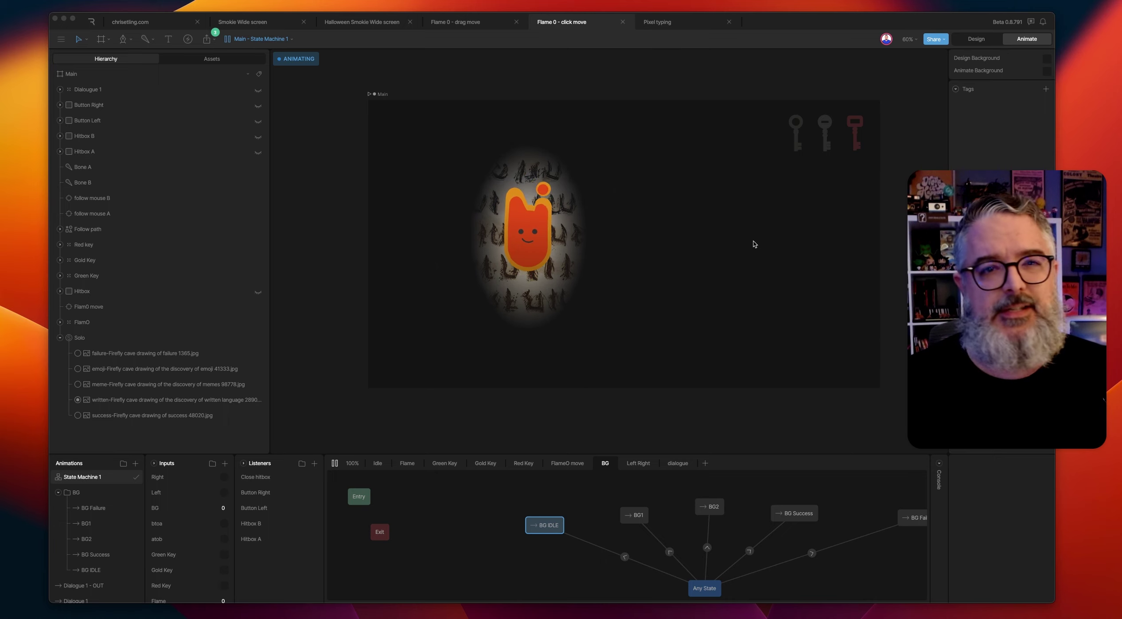
# Send the flame character to different points of the Main artboard to examine how it travels and lights the cave drawings
pyautogui.click(732, 229)
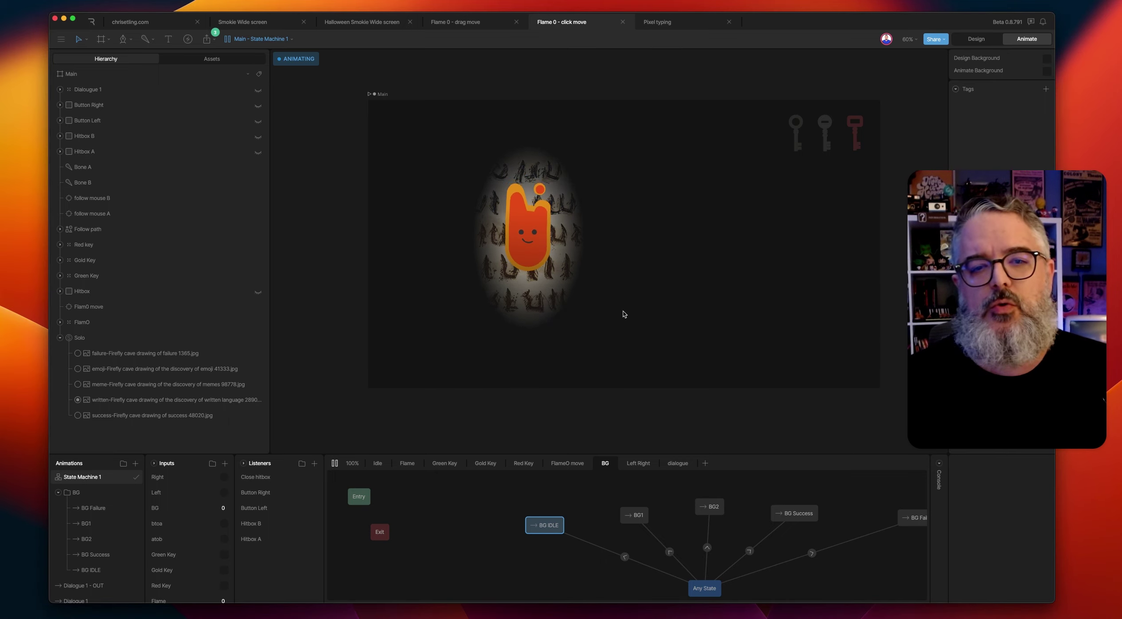
pyautogui.click(483, 251)
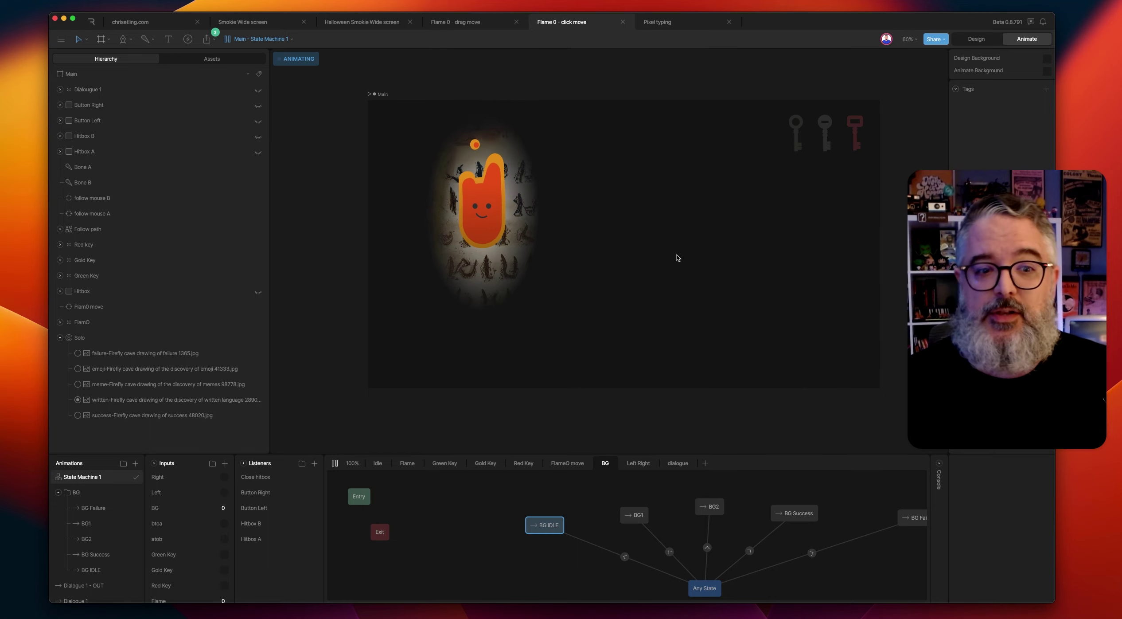
pyautogui.click(706, 251)
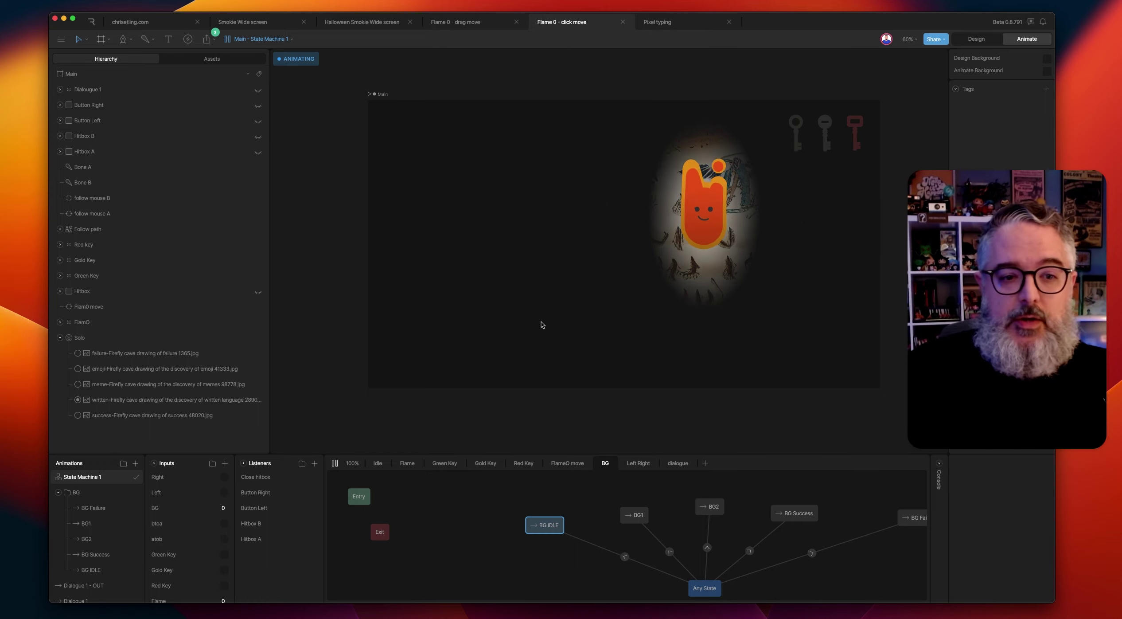
pyautogui.click(457, 205)
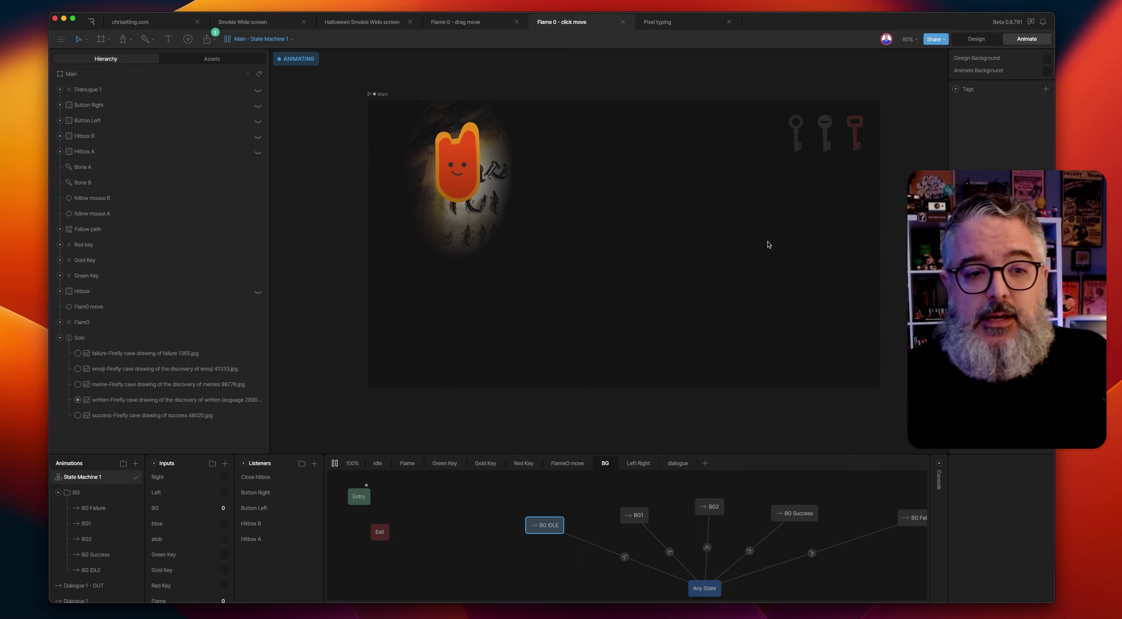
pyautogui.click(665, 281)
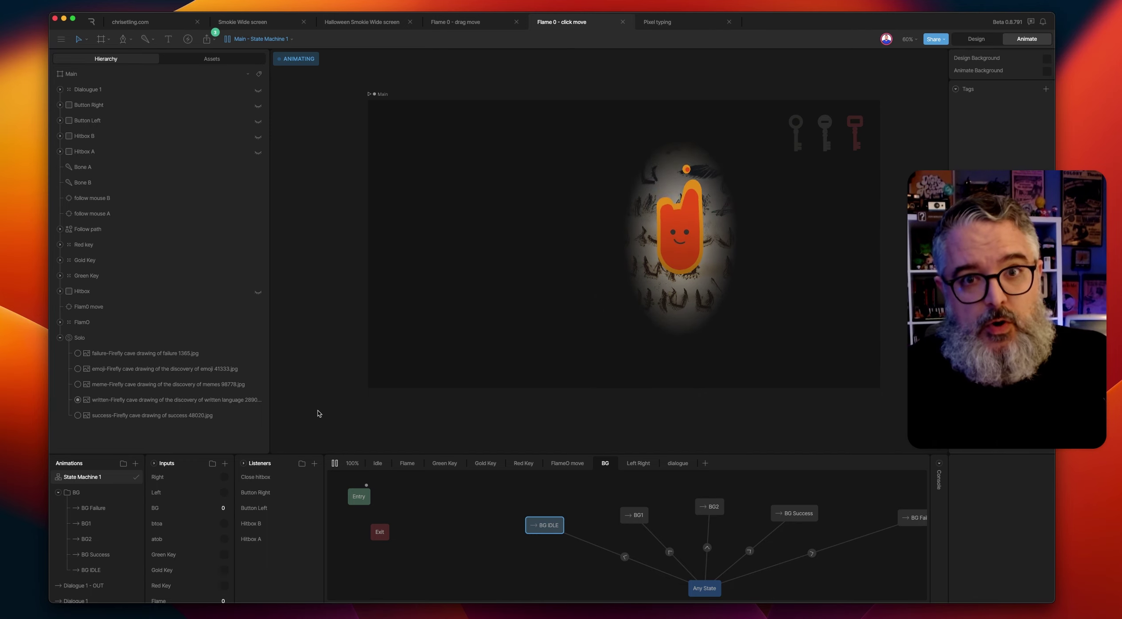
pyautogui.click(566, 248)
pyautogui.click(476, 255)
pyautogui.click(677, 280)
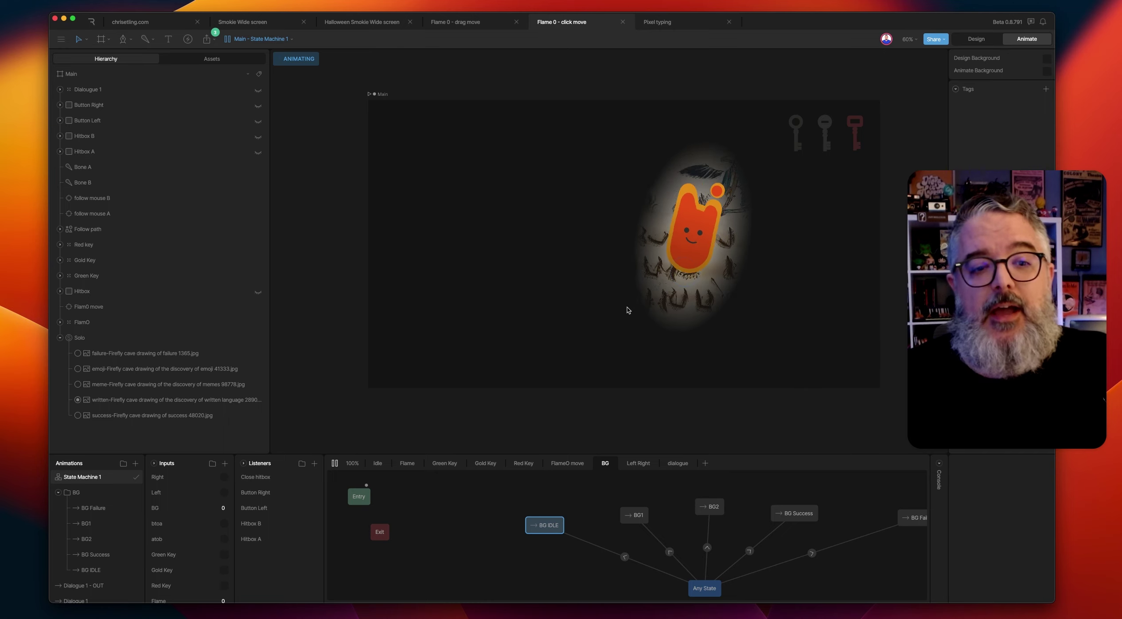
pyautogui.click(523, 333)
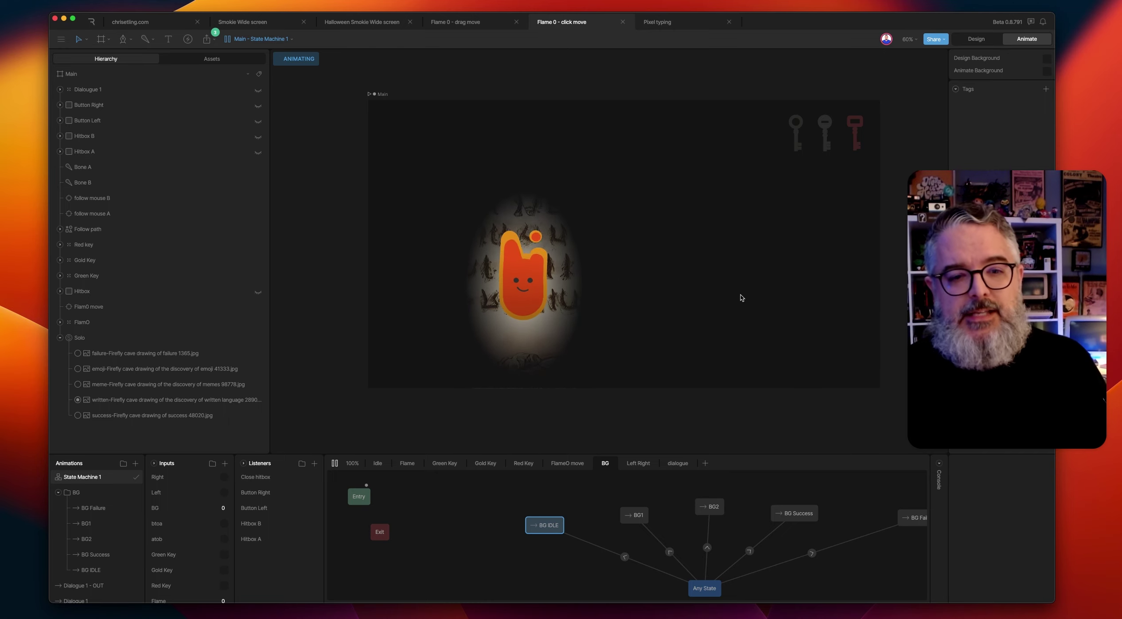
pyautogui.click(711, 306)
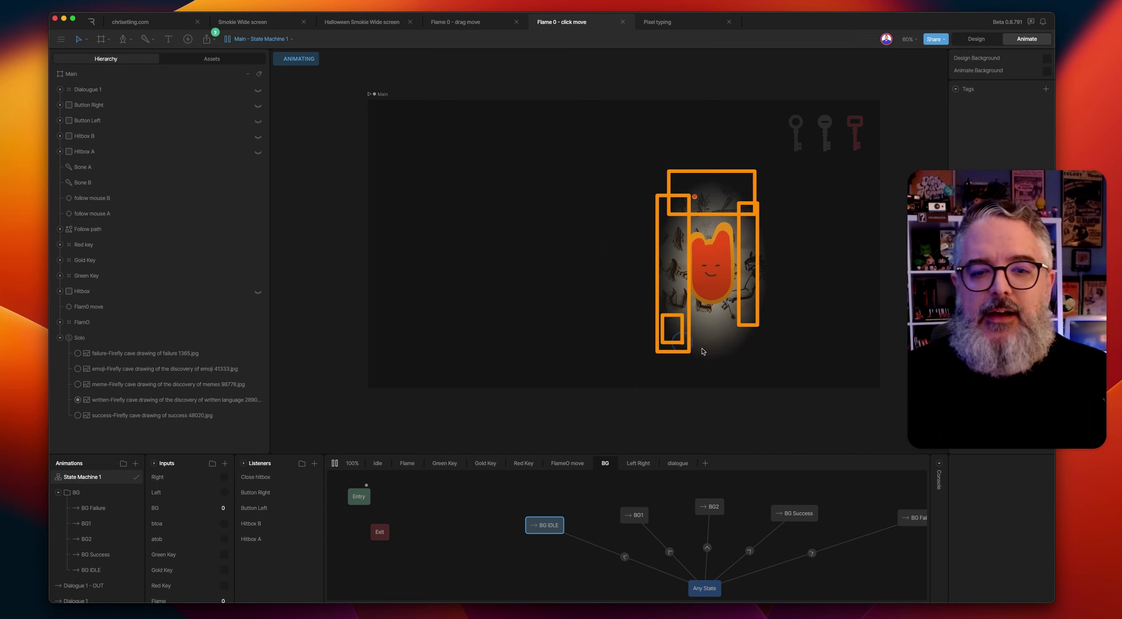
pyautogui.moveTo(702, 348); pyautogui.dragTo(800, 386)
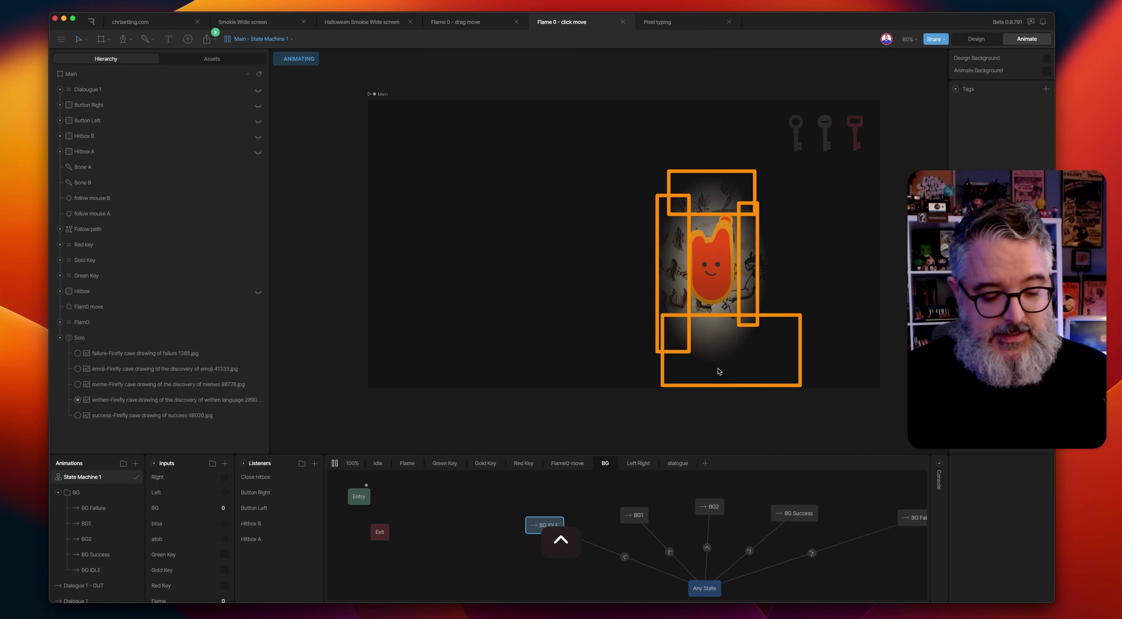
pyautogui.press('ctrl')
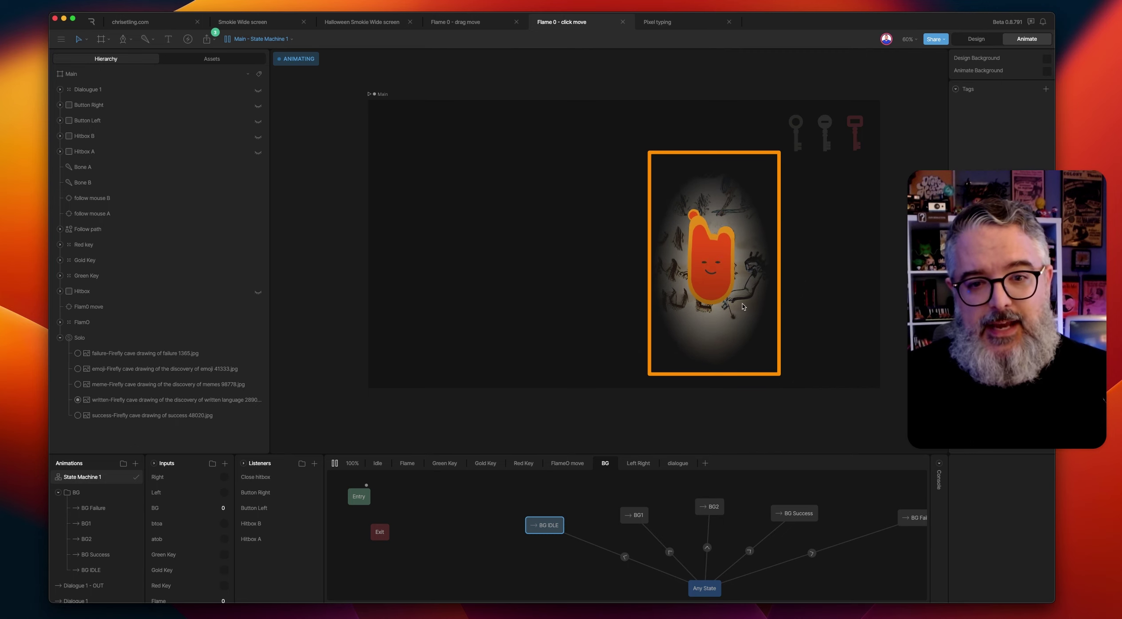
pyautogui.click(435, 178)
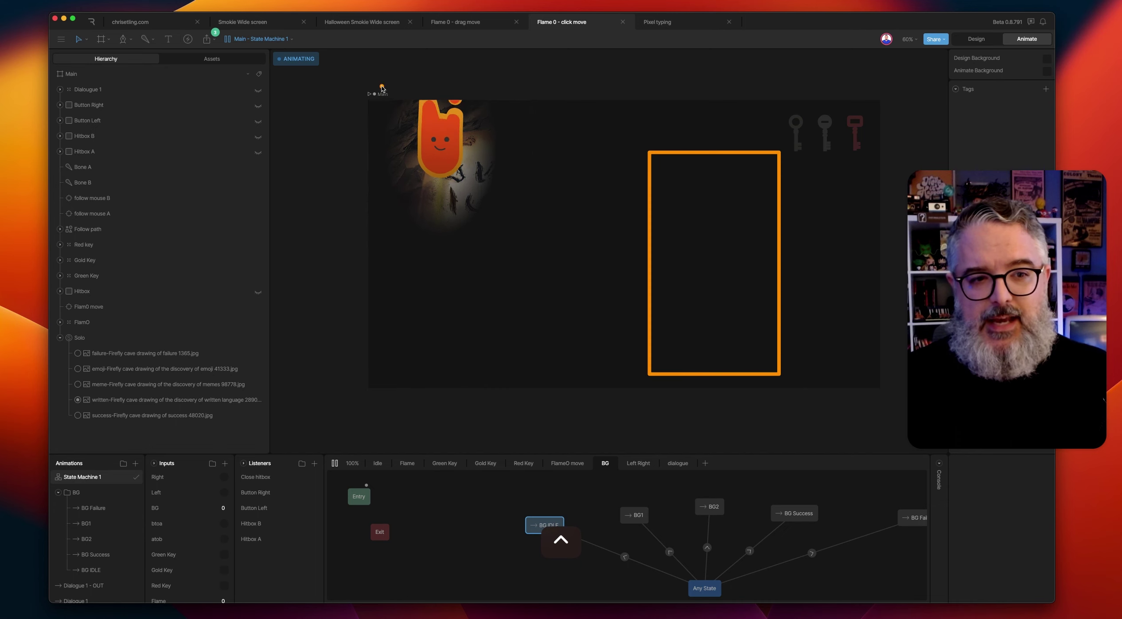
pyautogui.moveTo(381, 86)
pyautogui.mouseDown()
pyautogui.moveTo(536, 285)
pyautogui.moveTo(509, 239)
pyautogui.mouseUp()
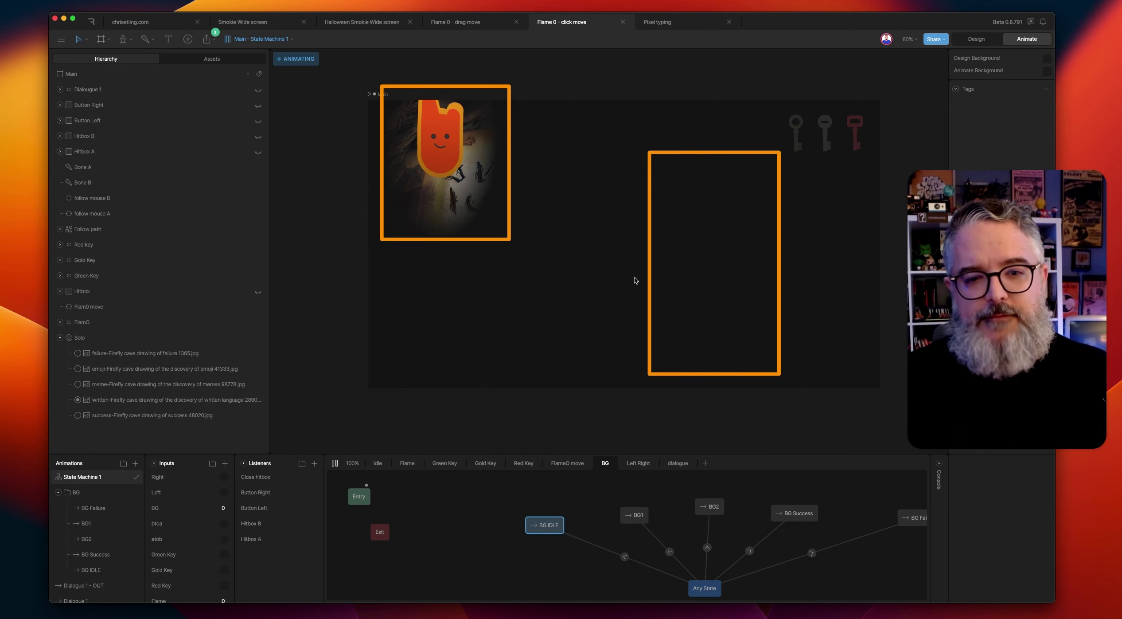
pyautogui.moveTo(666, 293); pyautogui.dragTo(474, 172)
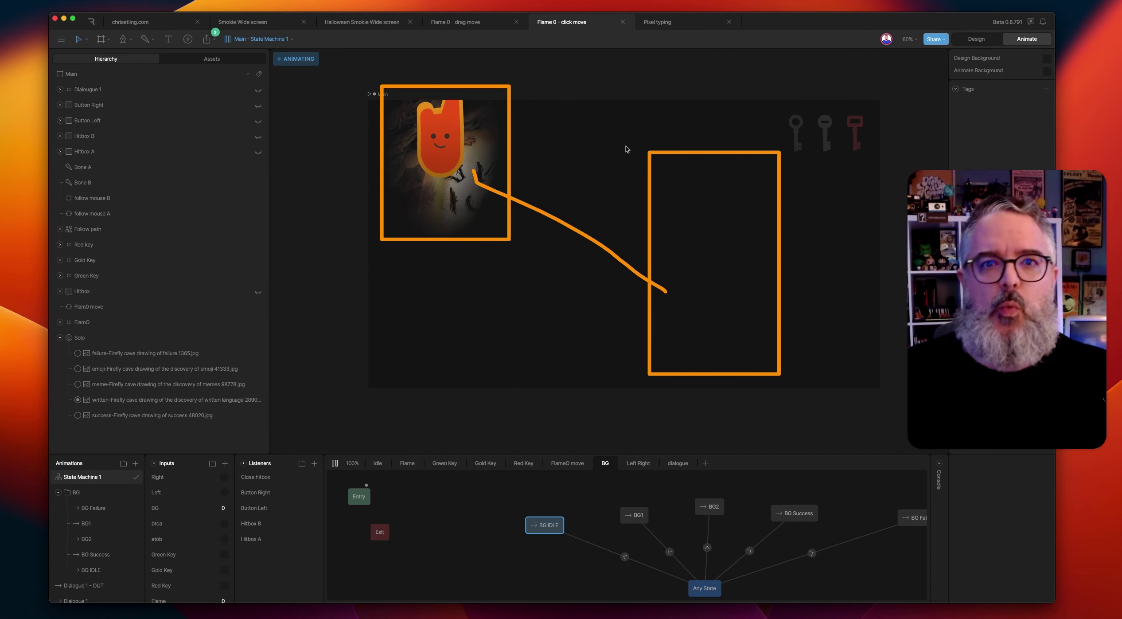
pyautogui.hotkey('ctrl', 'a')
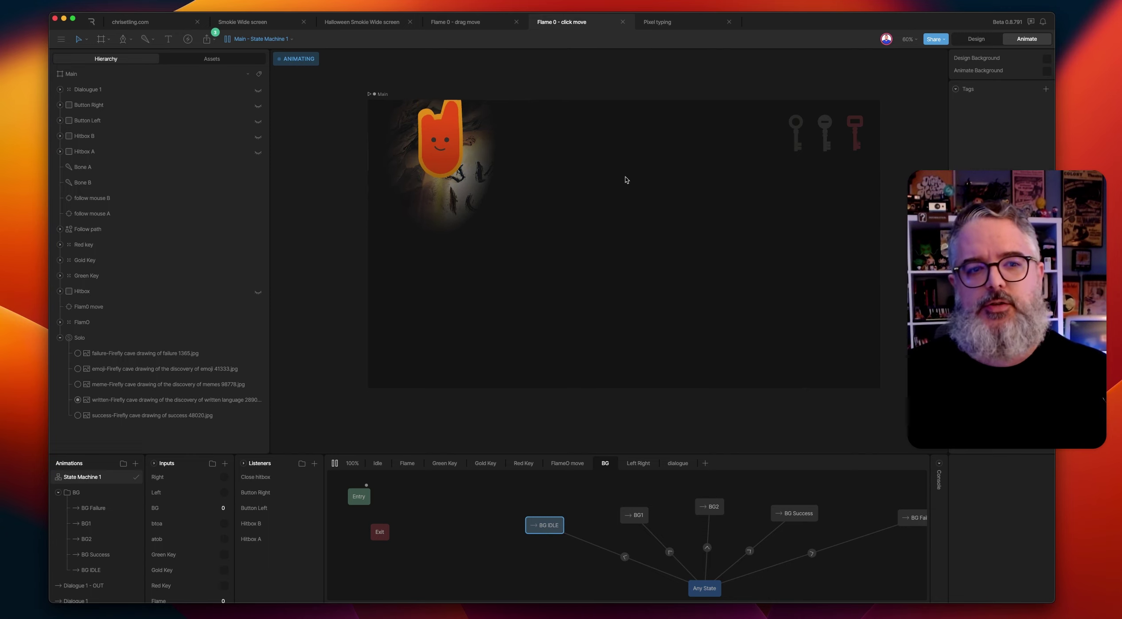
# Make the flame jump repeatedly between the two sides of the Main artboard to check its tilt and movement transitions
pyautogui.click(671, 210)
pyautogui.click(741, 212)
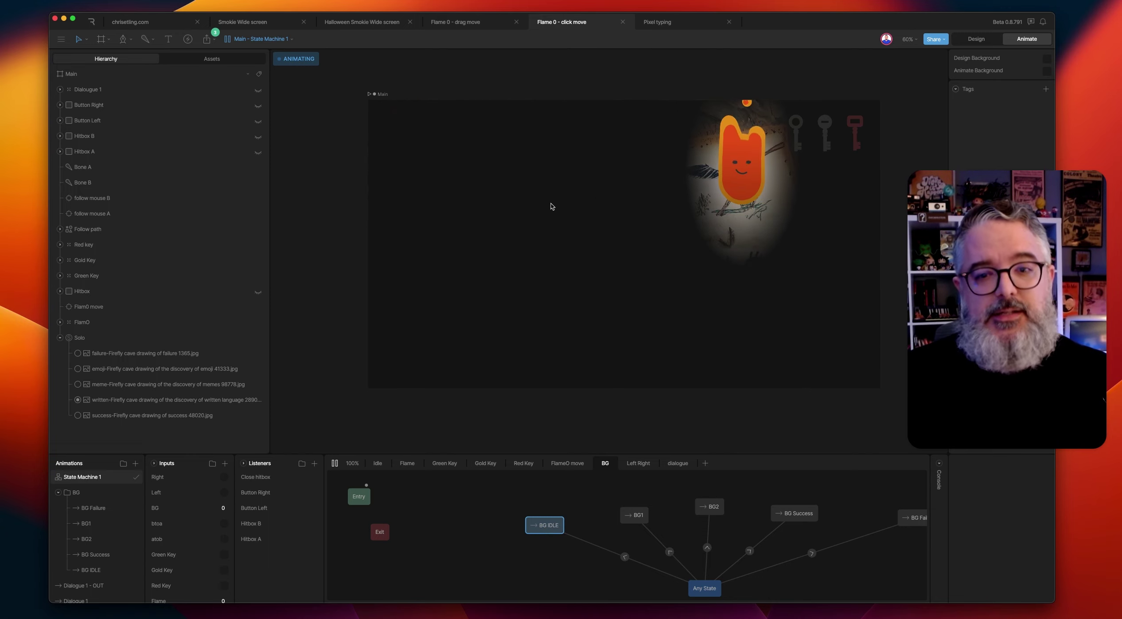
pyautogui.click(520, 275)
pyautogui.click(714, 241)
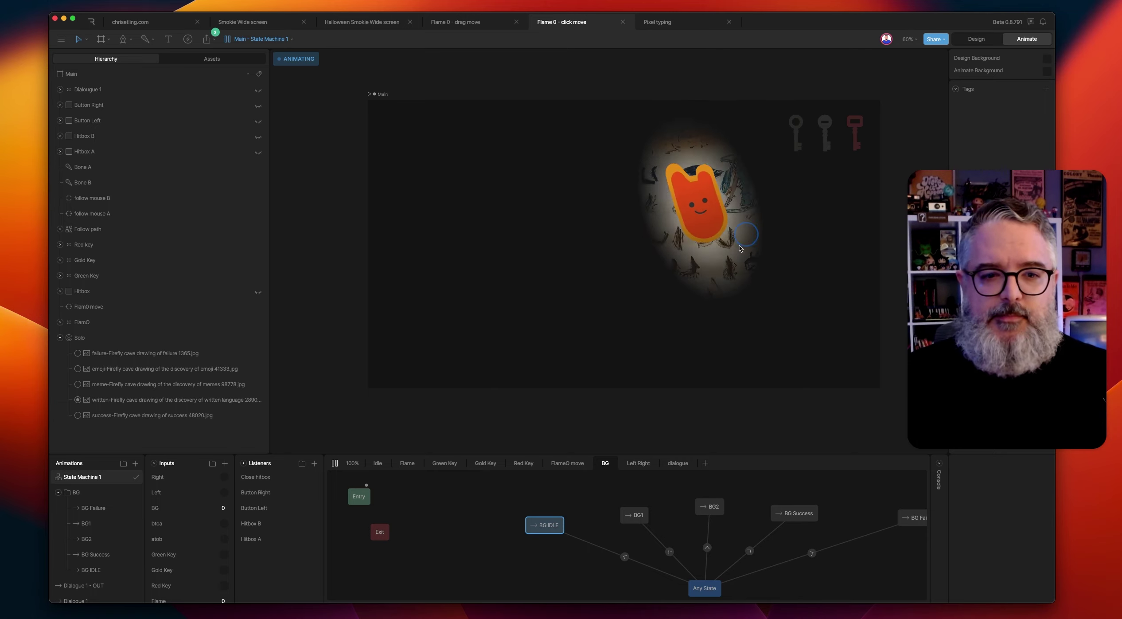
pyautogui.click(511, 304)
pyautogui.click(750, 310)
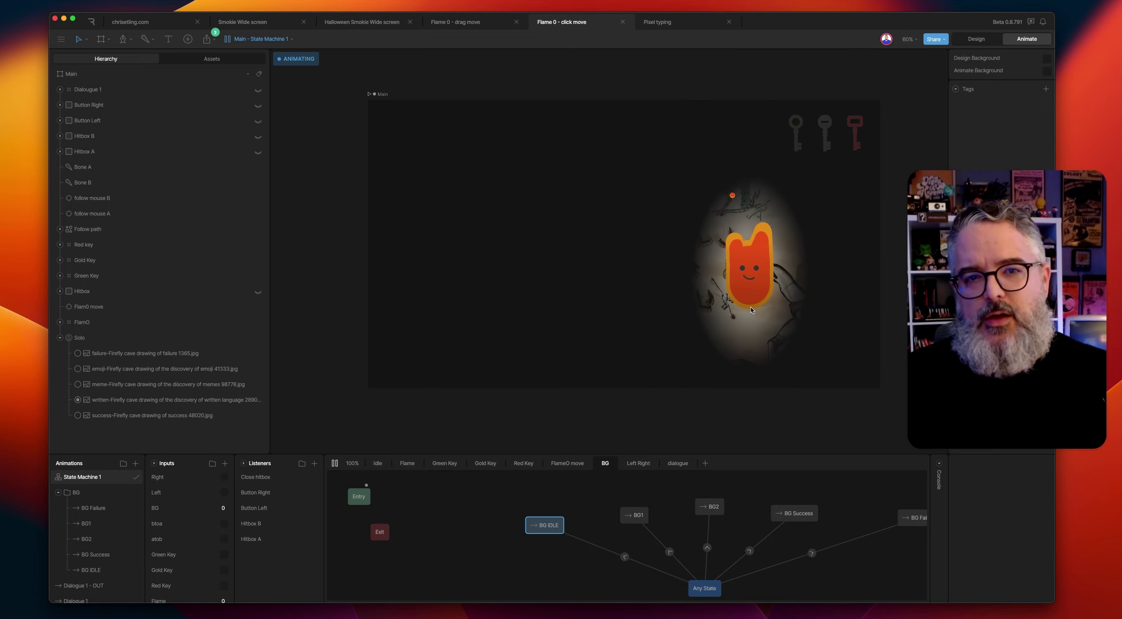
pyautogui.click(524, 241)
pyautogui.click(809, 258)
pyautogui.click(487, 294)
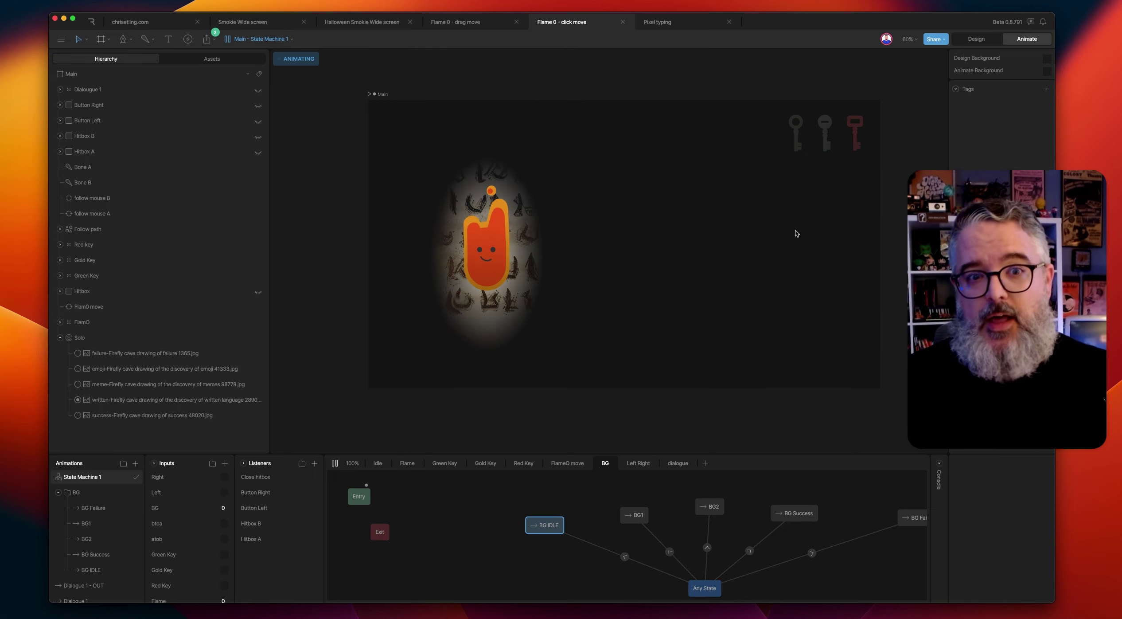
pyautogui.click(738, 236)
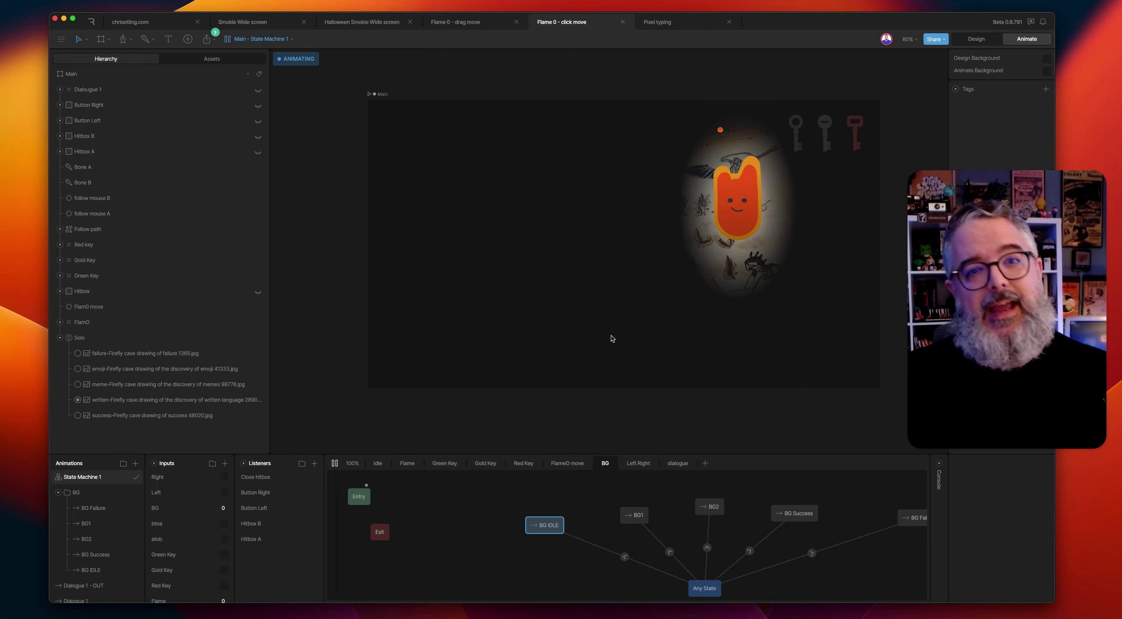
pyautogui.click(465, 268)
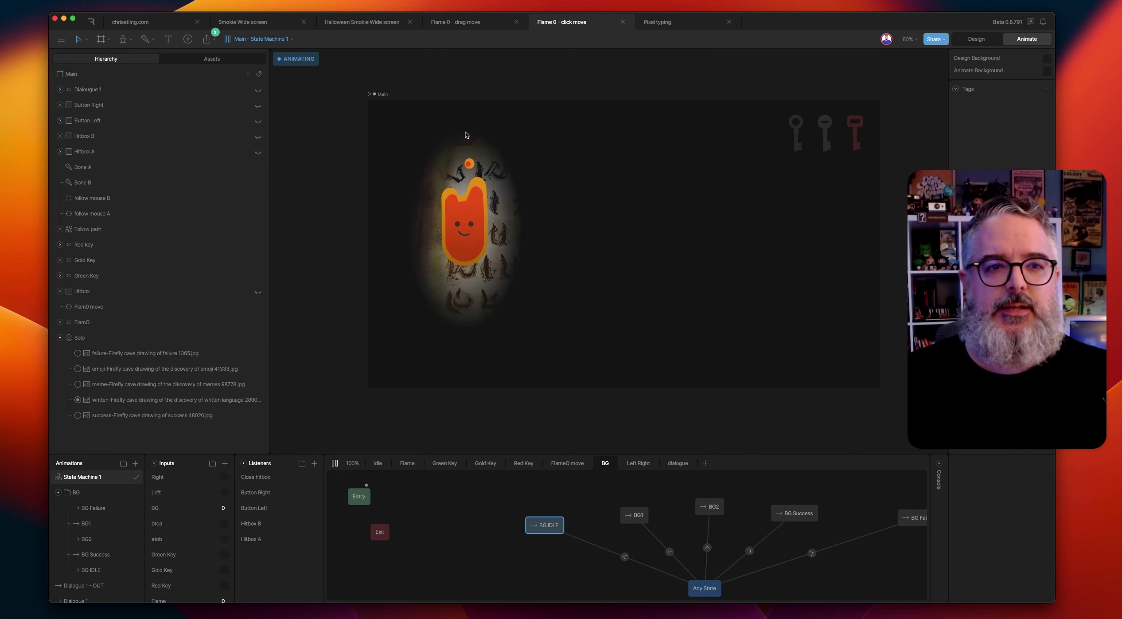
# Switch to the Flame 0 - drag move file, play its state machine and pull the flame along the cave floor
pyautogui.click(473, 27)
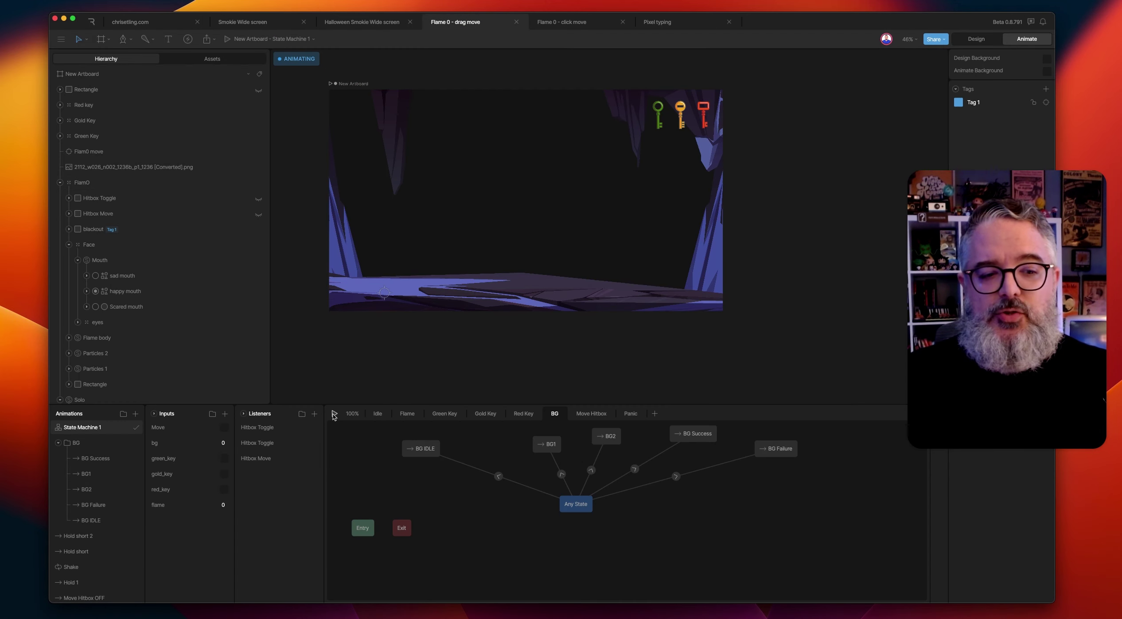
pyautogui.click(334, 415)
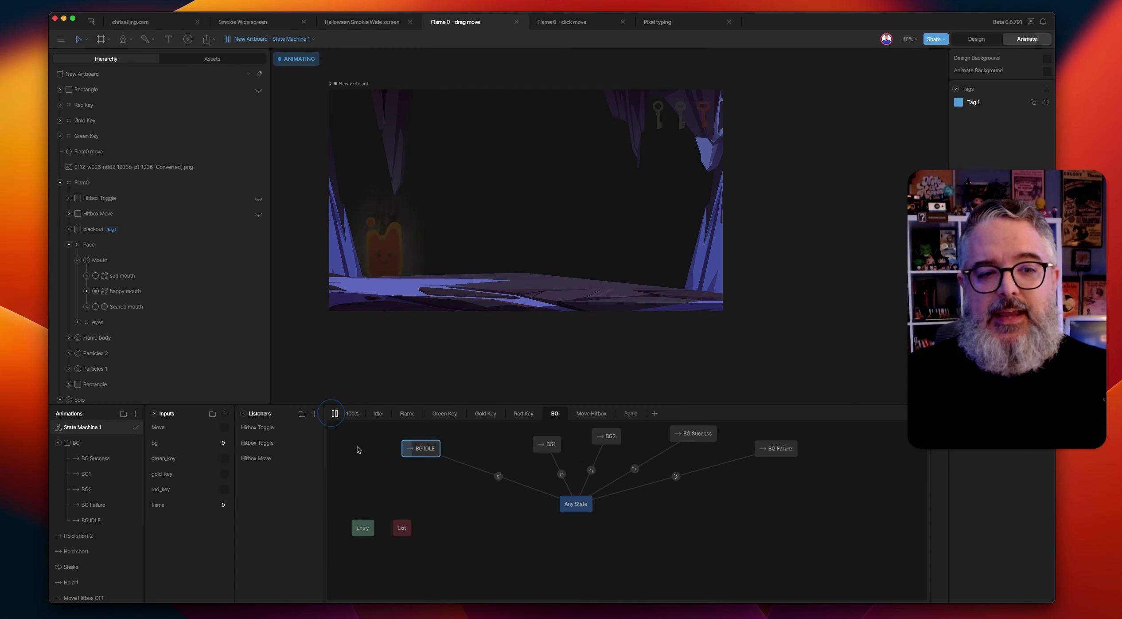
pyautogui.moveTo(389, 243); pyautogui.dragTo(497, 211)
pyautogui.press('super+equal')
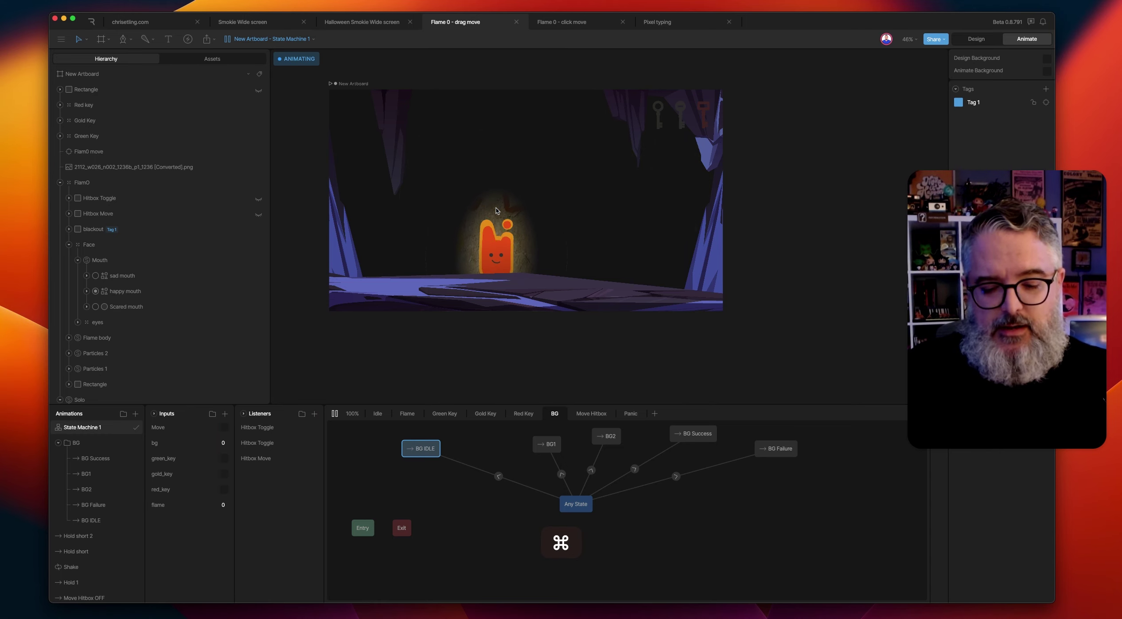
pyautogui.moveTo(397, 260); pyautogui.dragTo(512, 234)
pyautogui.press('super+minus')
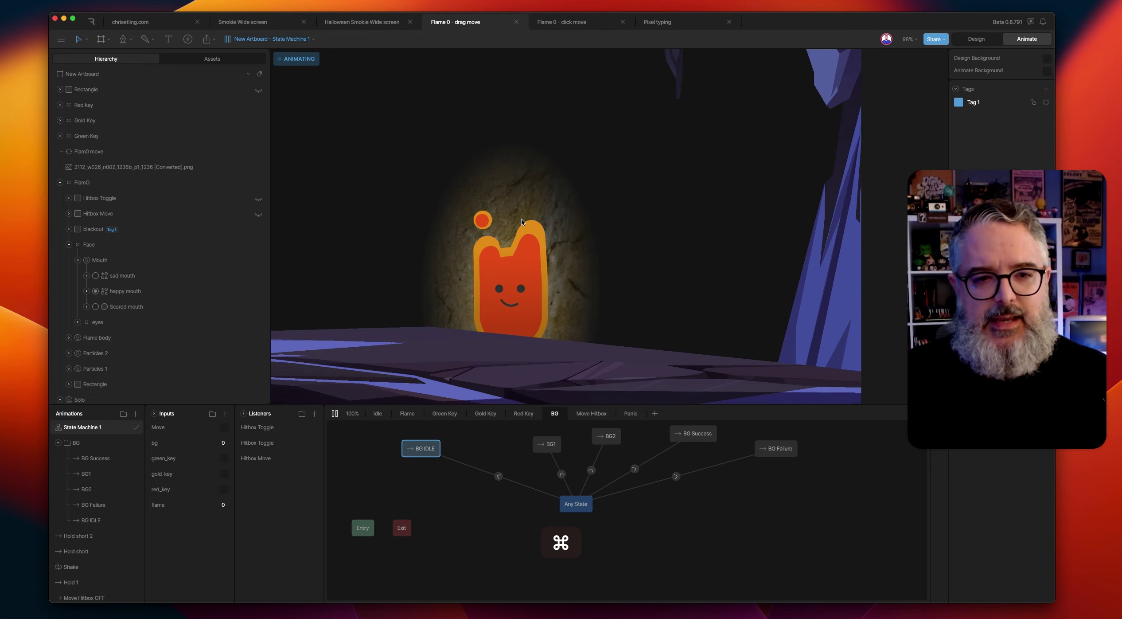
# Lift the flame off the cave floor and carry it around the scene to examine its expression and dropping behaviour
pyautogui.moveTo(491, 179); pyautogui.dragTo(620, 236)
pyautogui.moveTo(641, 285); pyautogui.dragTo(625, 183)
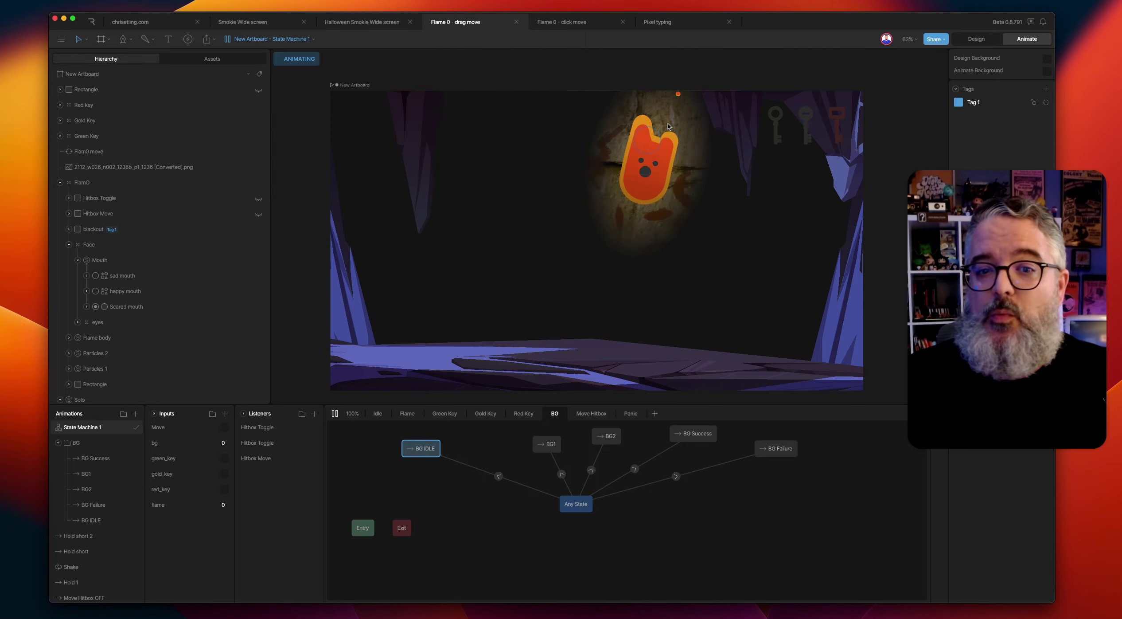
pyautogui.moveTo(658, 308); pyautogui.dragTo(526, 183)
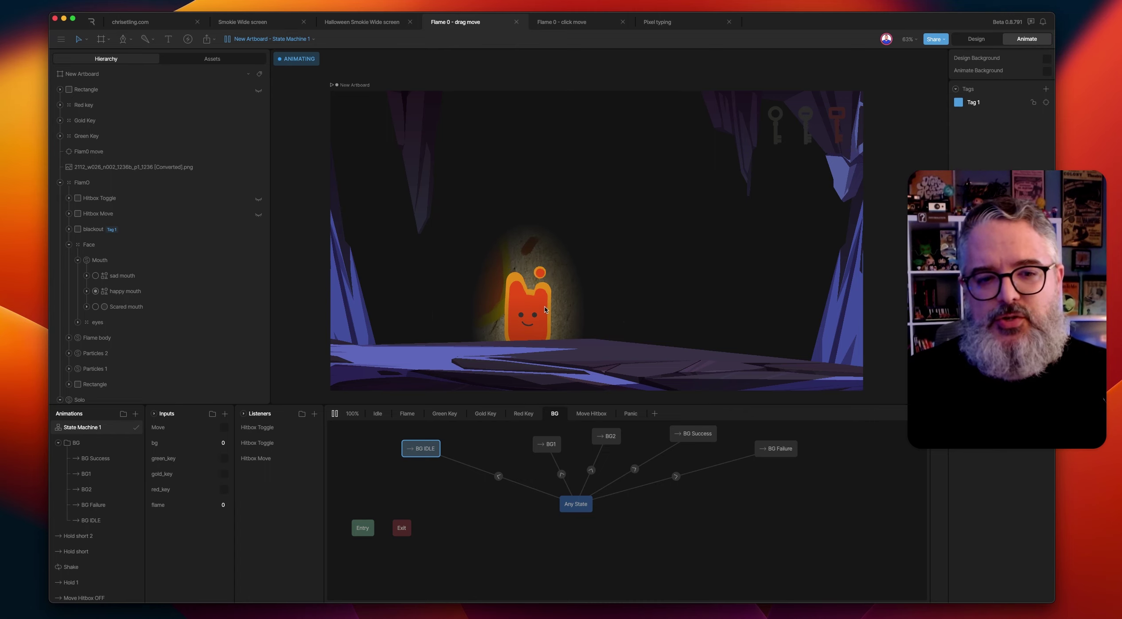
pyautogui.moveTo(585, 310); pyautogui.dragTo(399, 294)
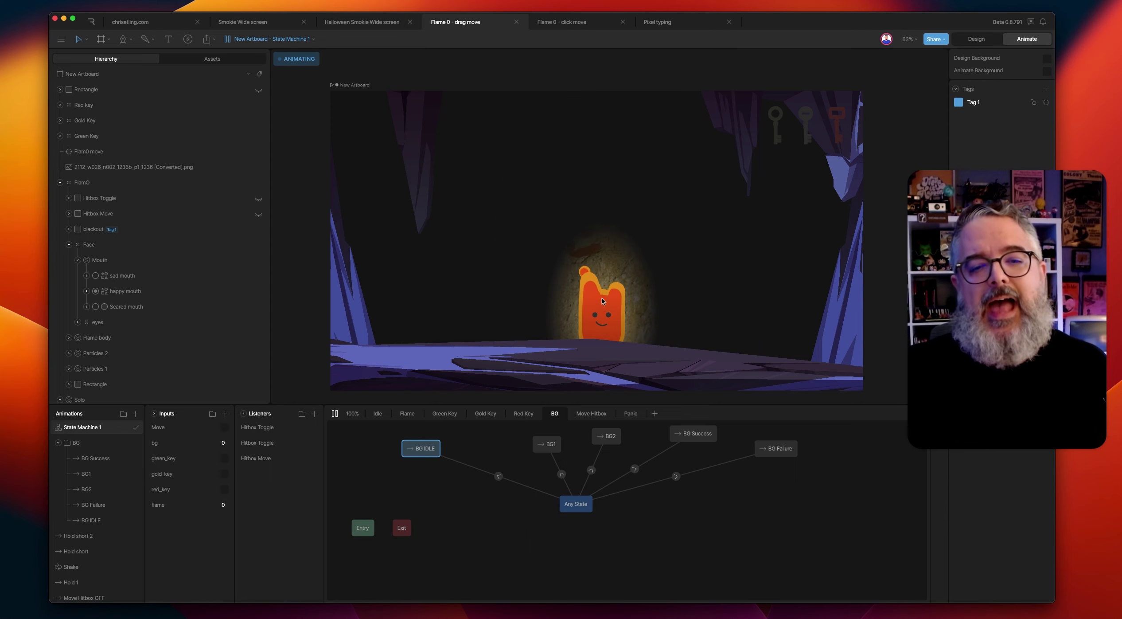
pyautogui.moveTo(602, 302); pyautogui.dragTo(470, 248)
pyautogui.moveTo(470, 301); pyautogui.dragTo(695, 305)
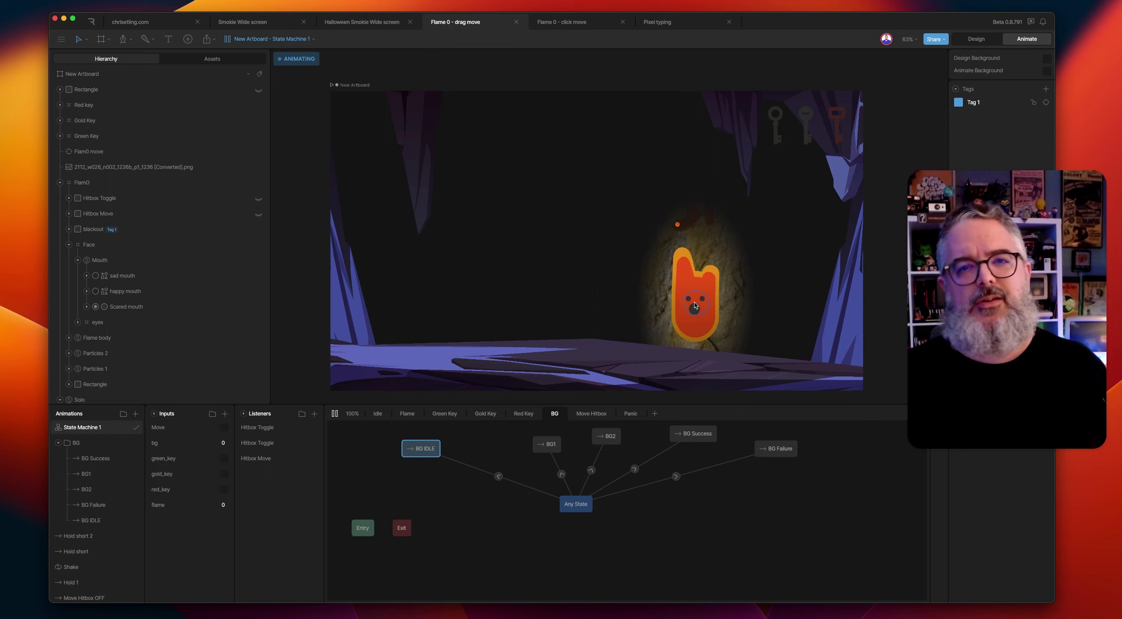
# Return to the Flame 0 - click move file, play its state machine and test sending the flame across the Main artboard
pyautogui.click(565, 23)
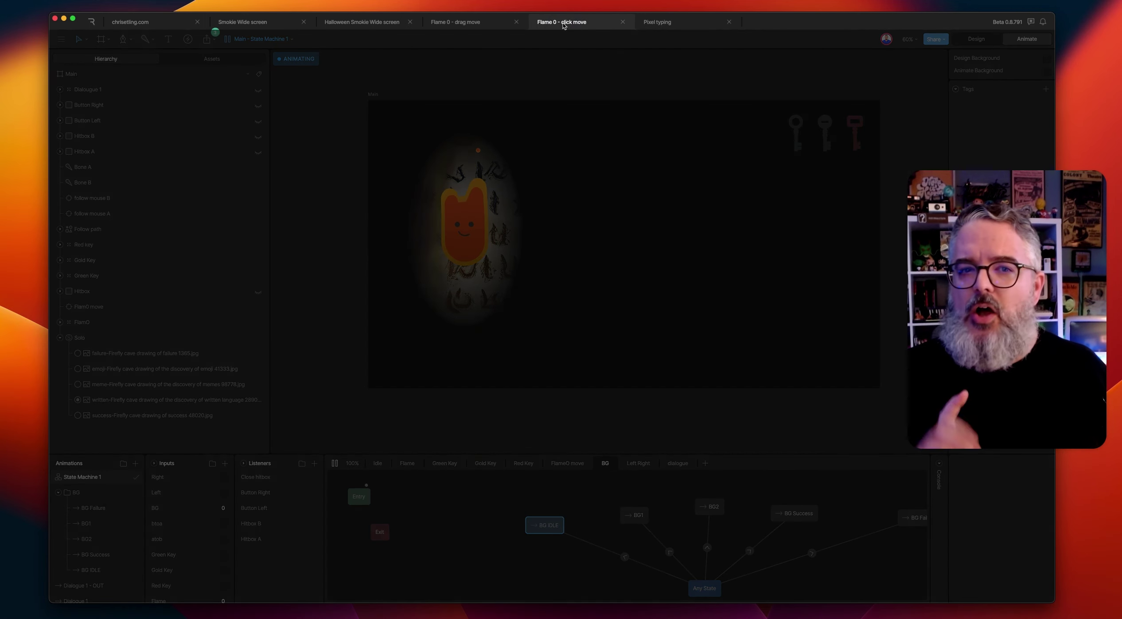
pyautogui.click(334, 462)
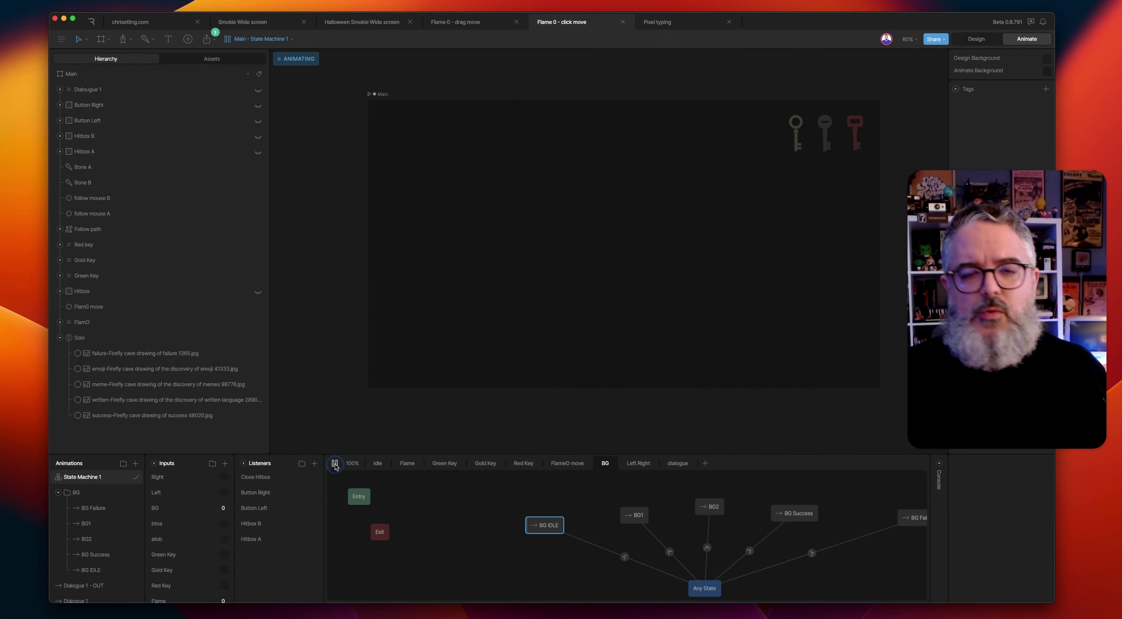
pyautogui.click(717, 242)
pyautogui.click(603, 249)
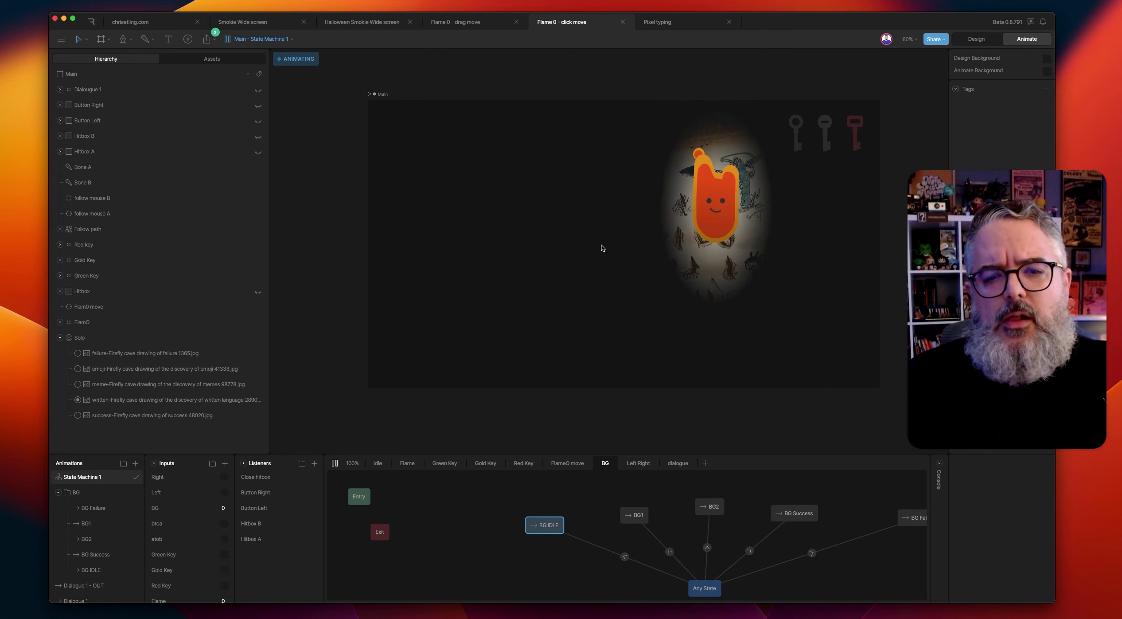
pyautogui.click(494, 228)
pyautogui.click(806, 266)
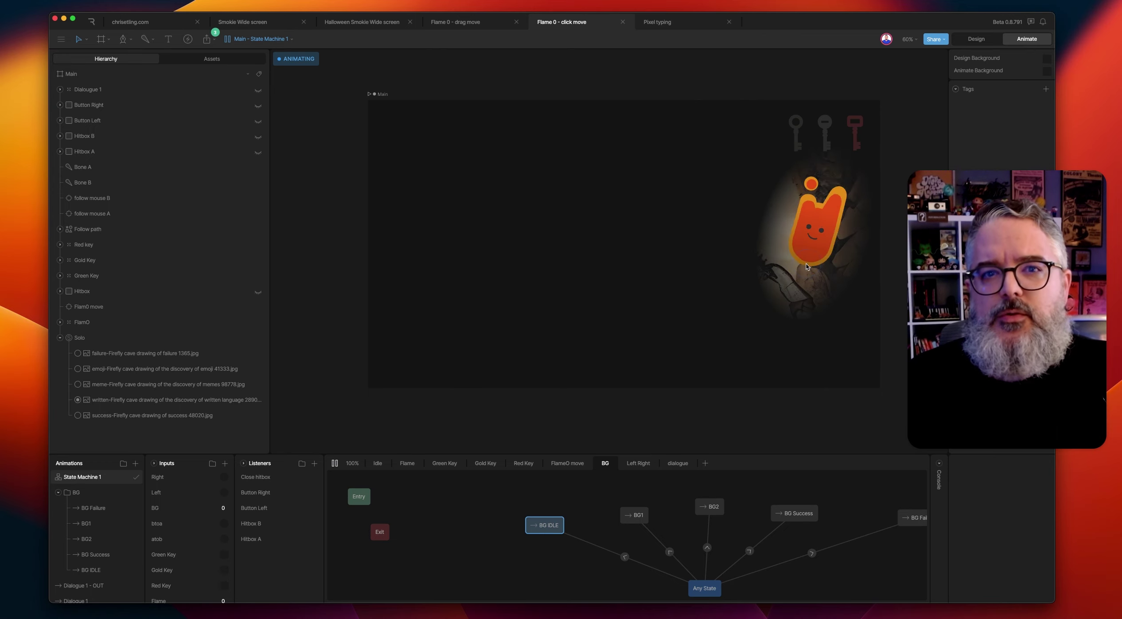
pyautogui.click(443, 233)
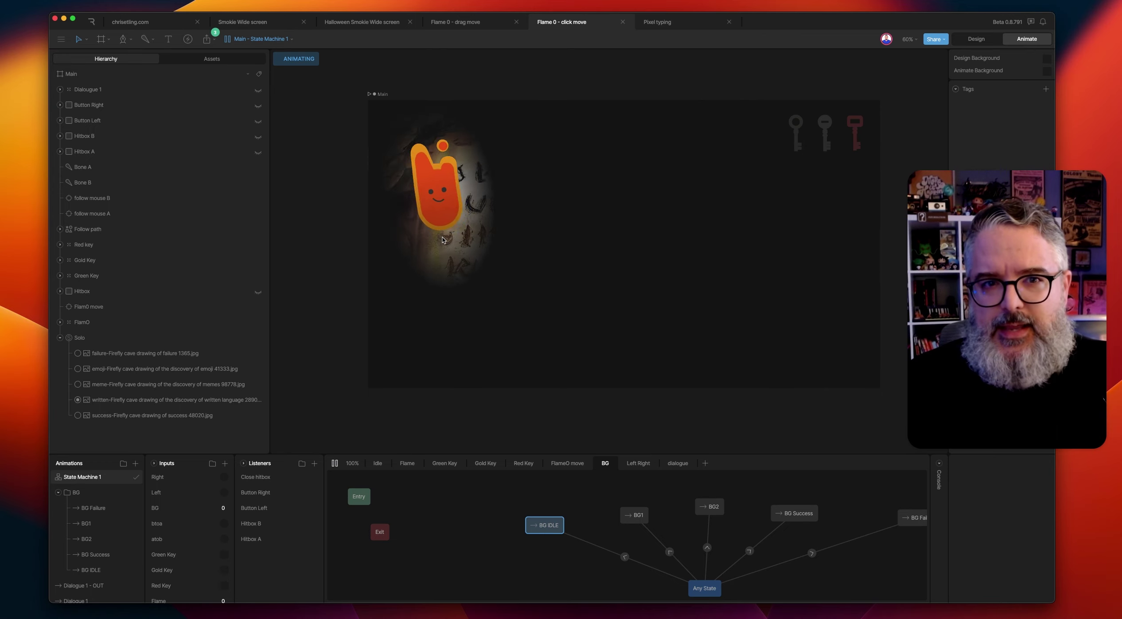
pyautogui.click(739, 218)
pyautogui.click(466, 216)
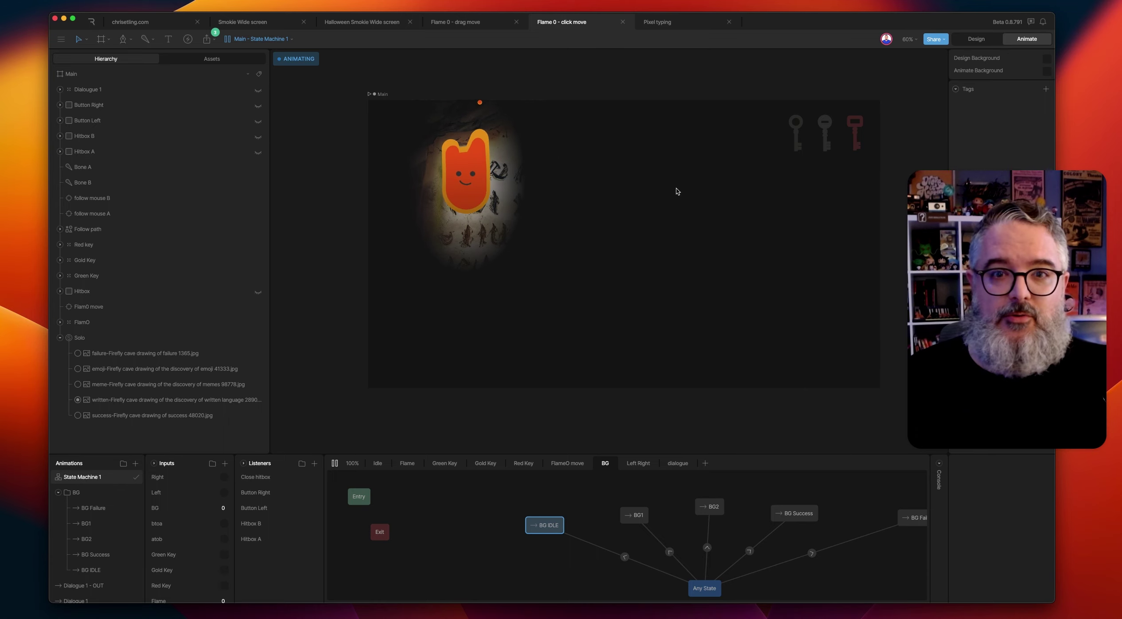
pyautogui.click(686, 204)
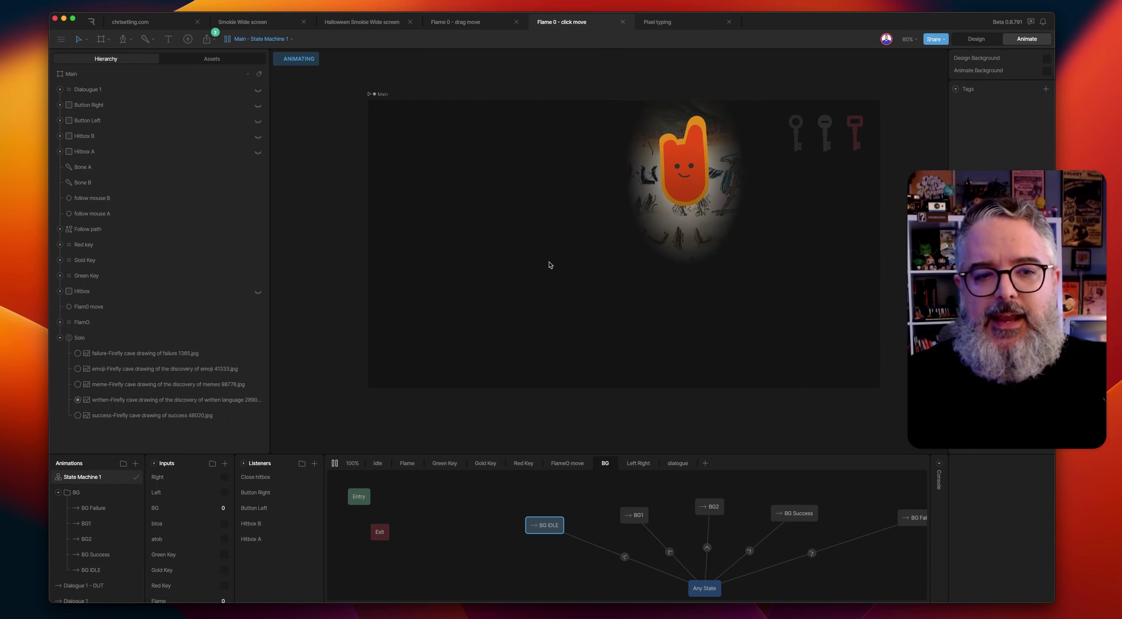
pyautogui.click(503, 264)
pyautogui.click(858, 264)
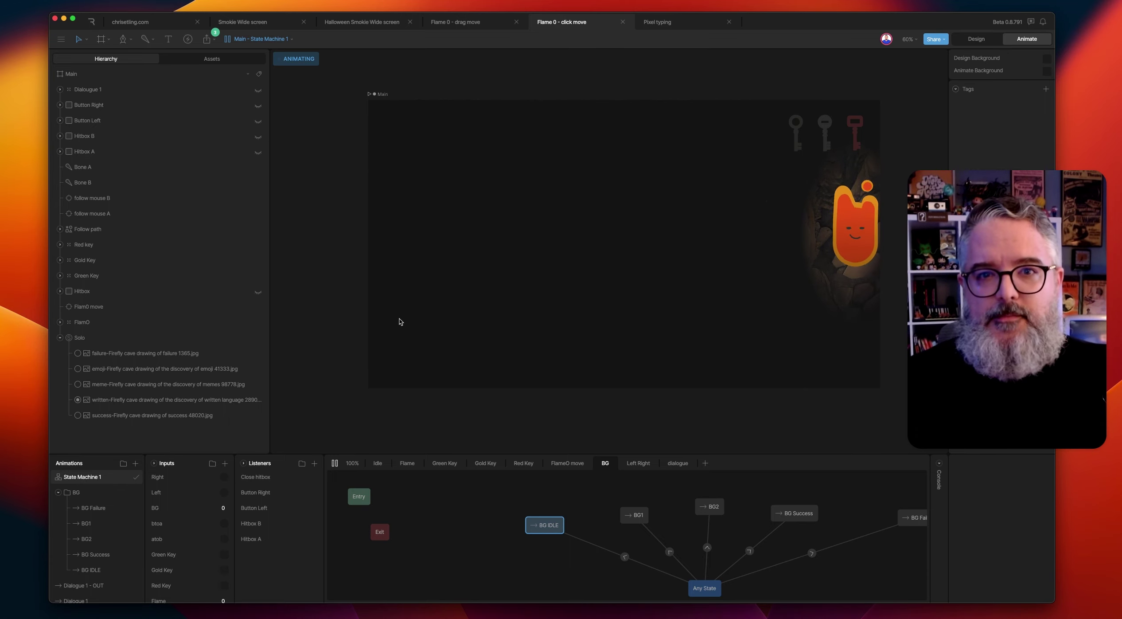